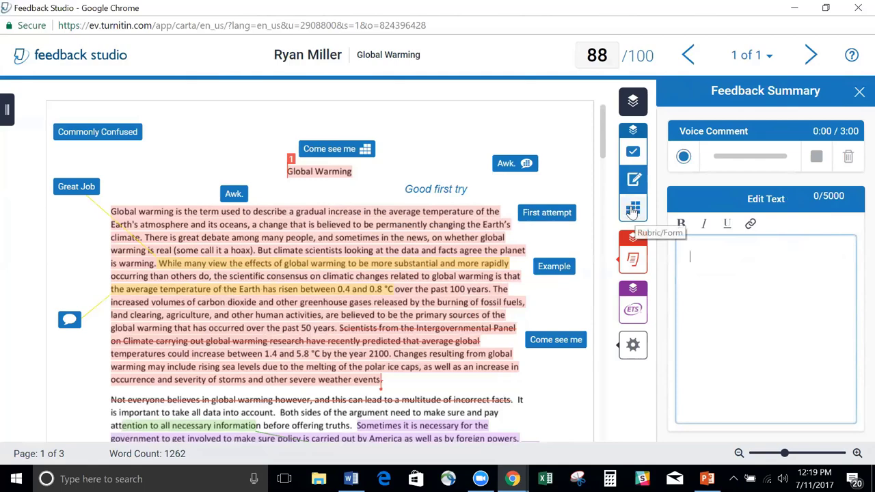
Open the Persuasive Paper rubric, enlarge its scoring area, and score Introduction 2, Body 1 and Conclusion 2.
{"action": "left_click", "coordinate": [632, 212]}
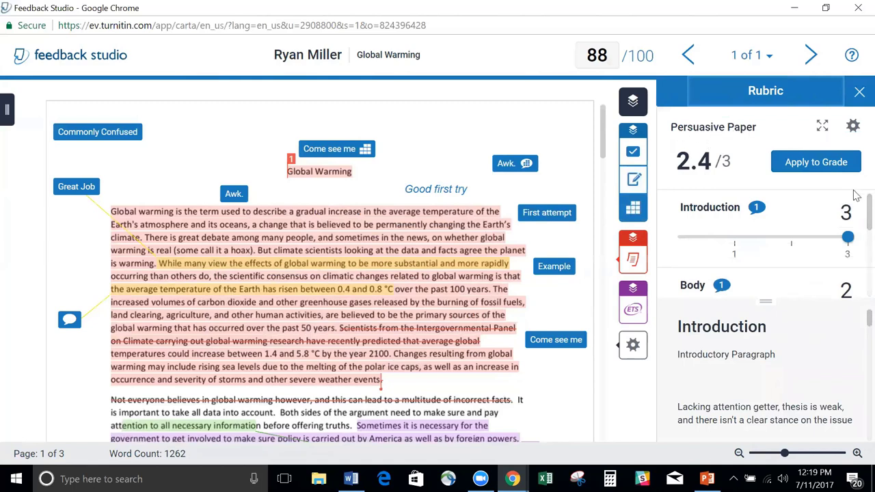
{"action": "left_click_drag", "start_coordinate": [765, 300], "coordinate": [774, 391]}
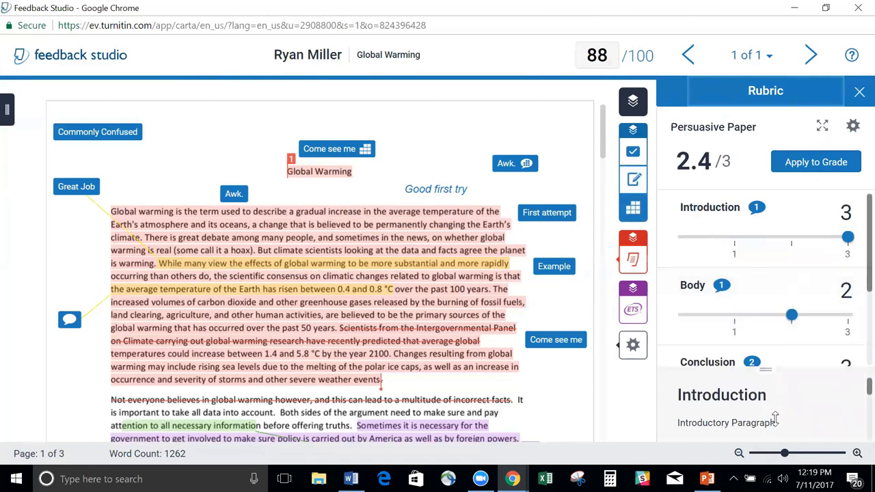
{"action": "left_click_drag", "start_coordinate": [847, 238], "coordinate": [807, 243]}
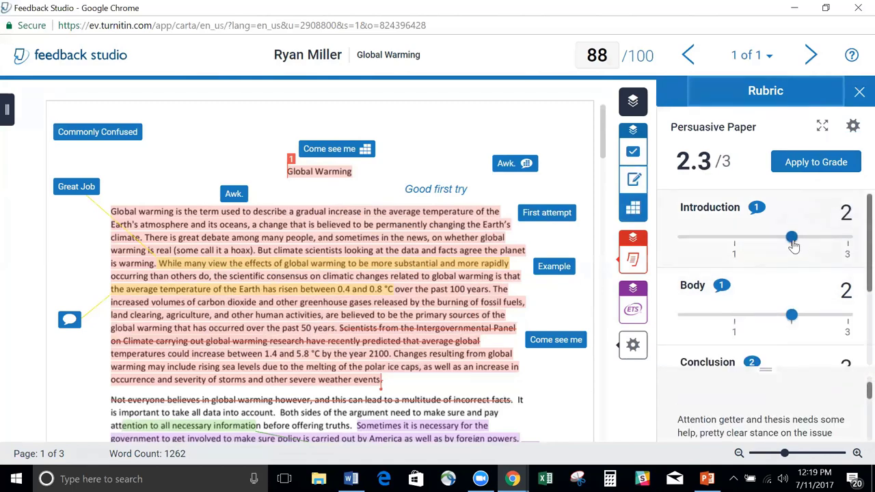
{"action": "left_click_drag", "start_coordinate": [786, 322], "coordinate": [733, 318]}
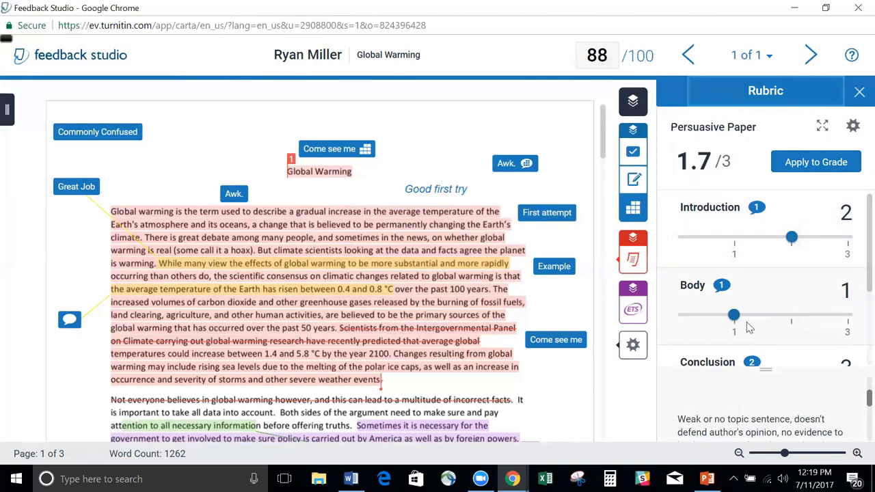
{"action": "scroll", "coordinate": [854, 287], "scroll_direction": "down", "scroll_amount": 2}
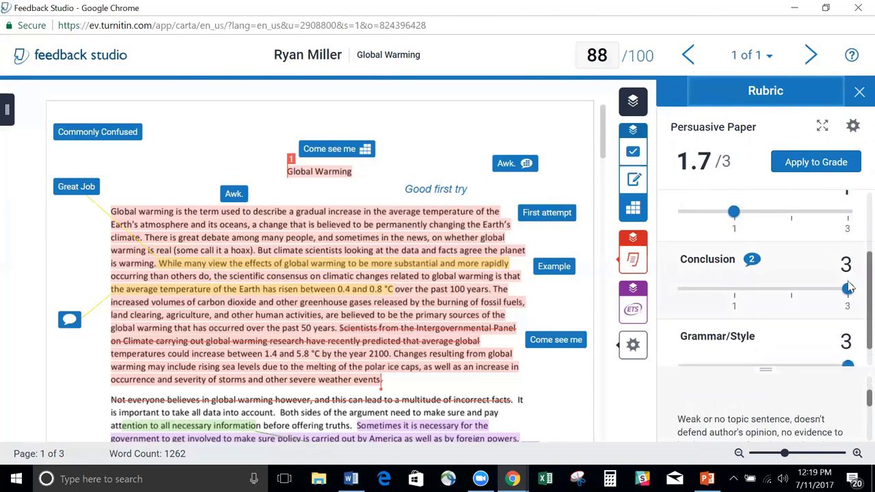
{"action": "left_click_drag", "start_coordinate": [845, 289], "coordinate": [807, 295]}
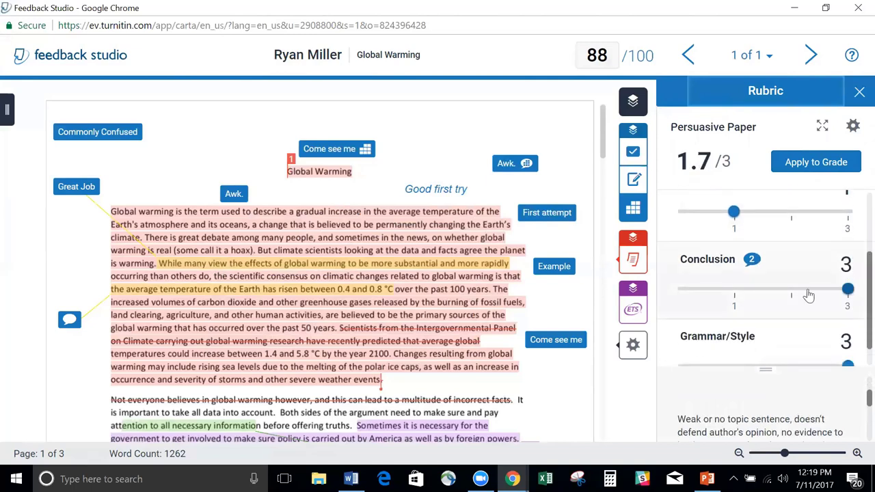
Apply the rubric score to the paper's grade and override the grade with 55.
{"action": "left_click", "coordinate": [792, 170]}
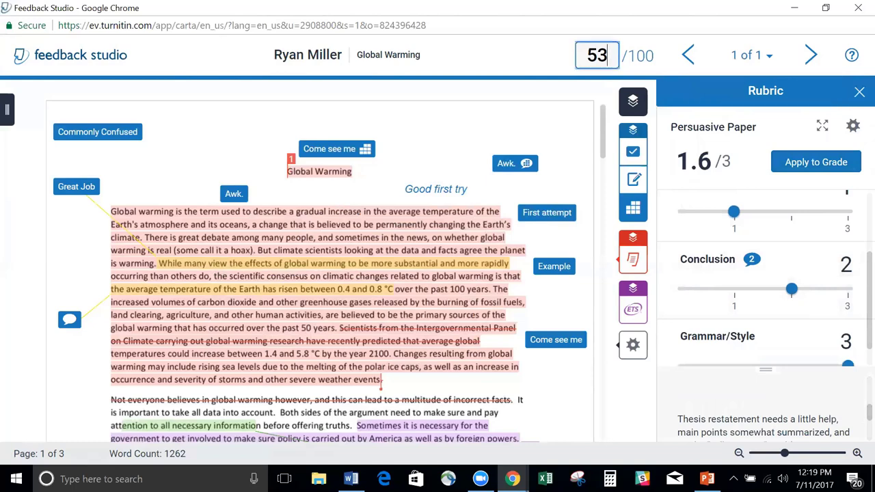
{"action": "type", "text": "55"}
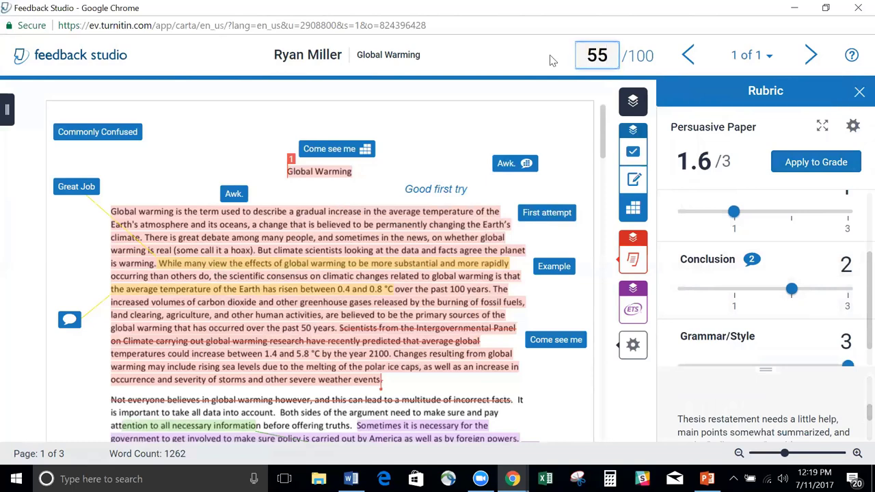
{"action": "scroll", "coordinate": [854, 253], "scroll_direction": "up", "scroll_amount": 3}
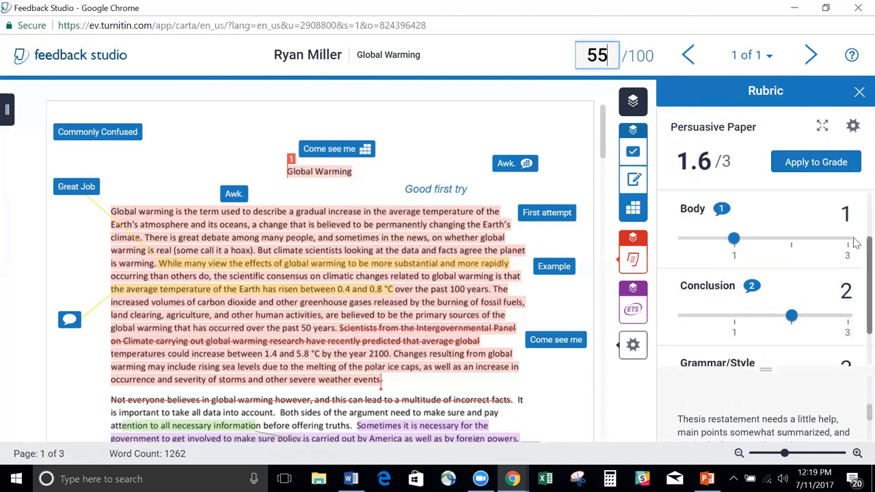
{"action": "scroll", "coordinate": [854, 209], "scroll_direction": "up", "scroll_amount": 1}
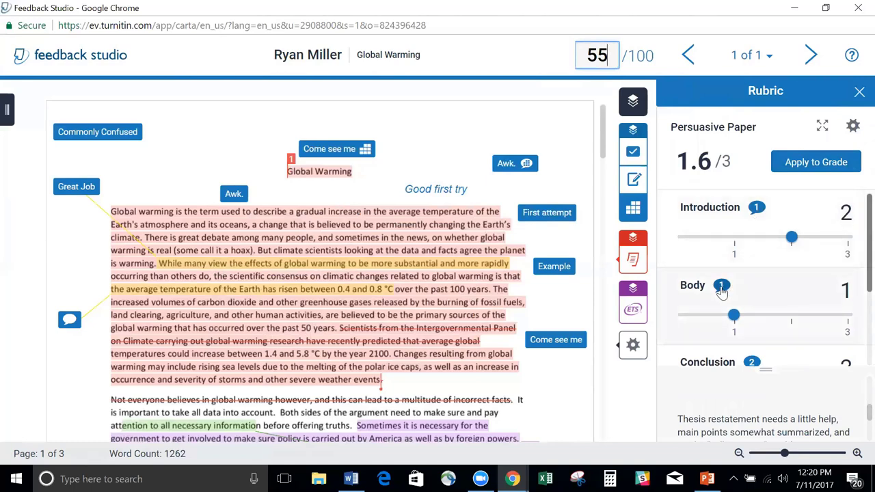
{"action": "left_click", "coordinate": [478, 198]}
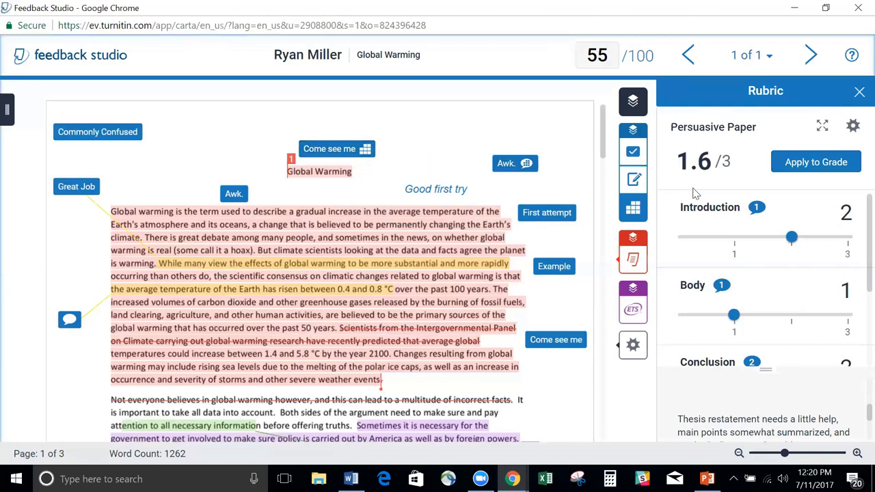
View the comments attached to the rubric's Introduction and Conclusion criteria.
{"action": "left_click", "coordinate": [755, 207]}
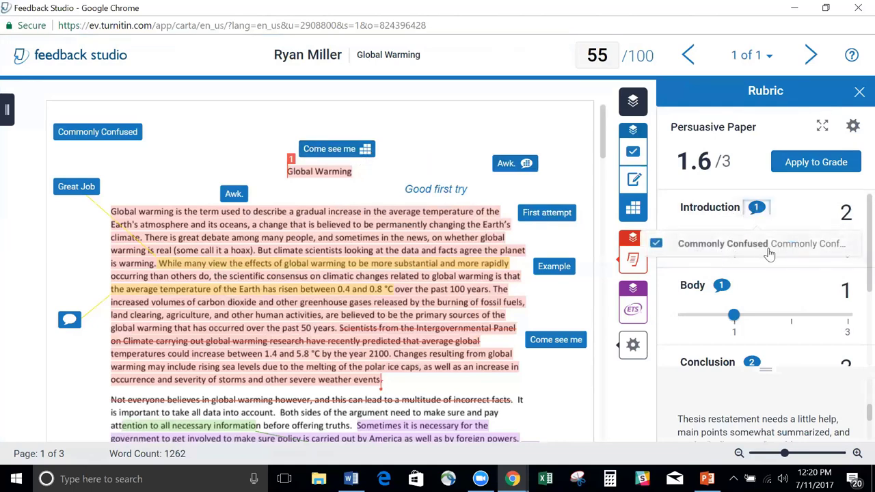
{"action": "left_click", "coordinate": [807, 210]}
{"action": "scroll", "coordinate": [752, 232], "scroll_direction": "down", "scroll_amount": 3}
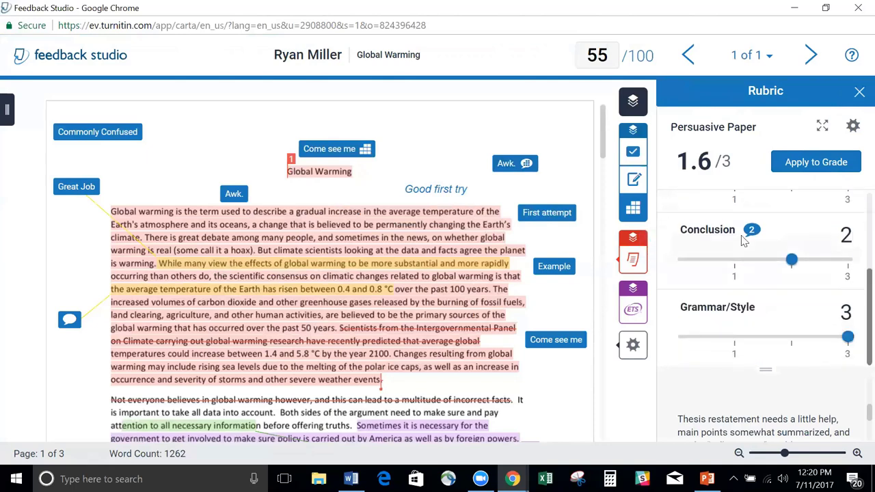
{"action": "left_click", "coordinate": [751, 230]}
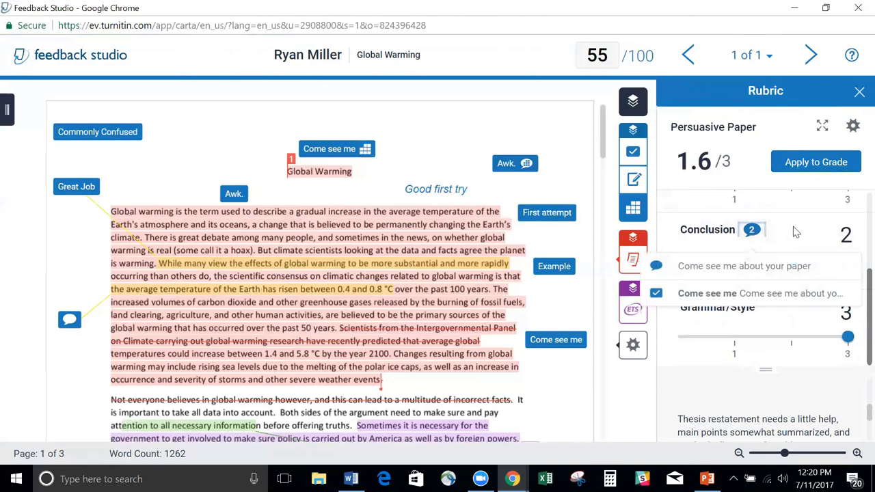
{"action": "left_click", "coordinate": [794, 232]}
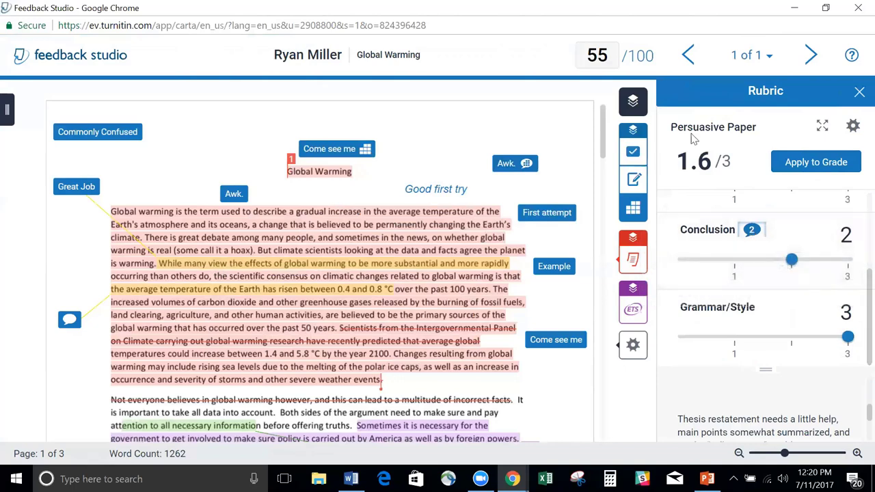
{"action": "scroll", "coordinate": [854, 276], "scroll_direction": "up", "scroll_amount": 3}
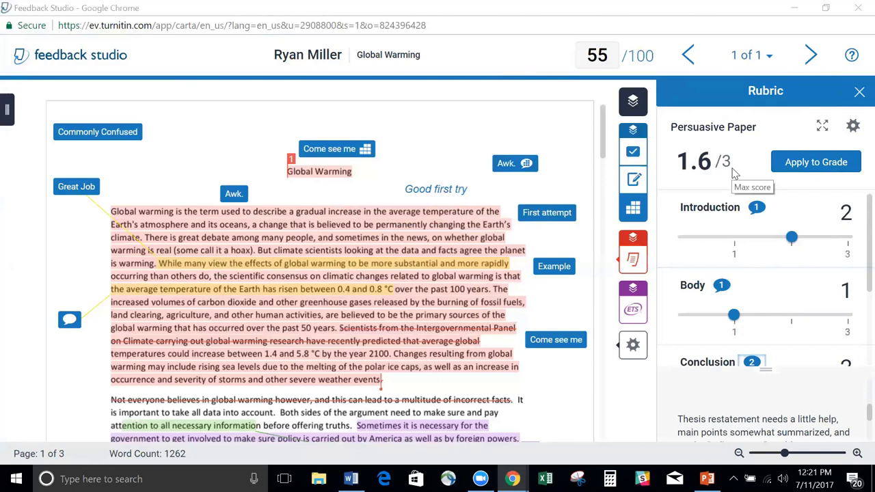
In the maximized expanded rubric, score Introduction 1, Body 3 and Conclusion 3, apply the score to the grade, and close the view.
{"action": "left_click", "coordinate": [821, 129]}
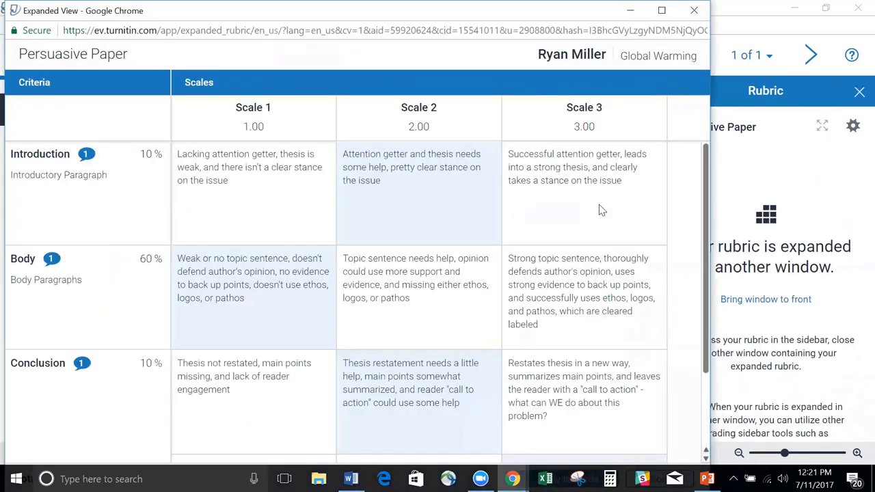
{"action": "left_click", "coordinate": [661, 11]}
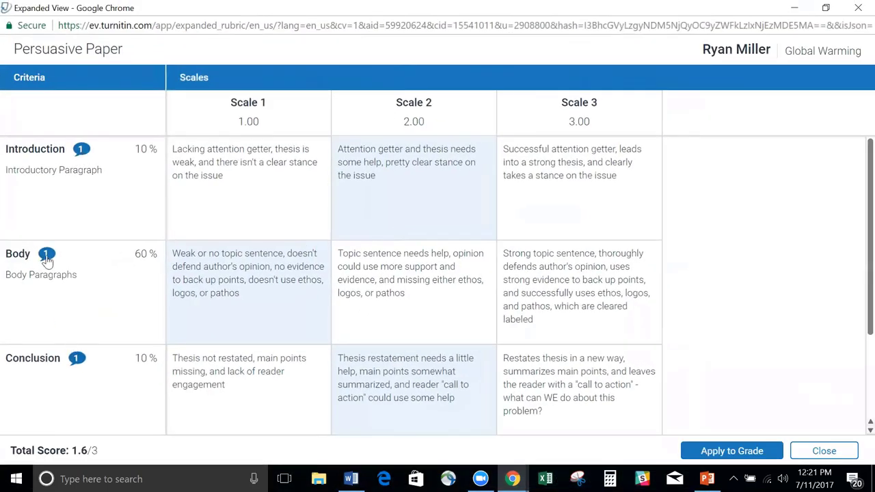
{"action": "left_click", "coordinate": [232, 194]}
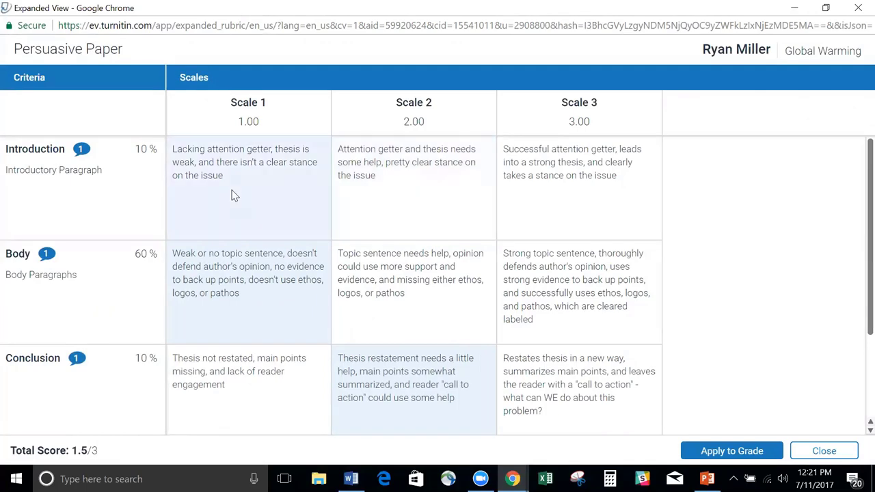
{"action": "left_click", "coordinate": [555, 281]}
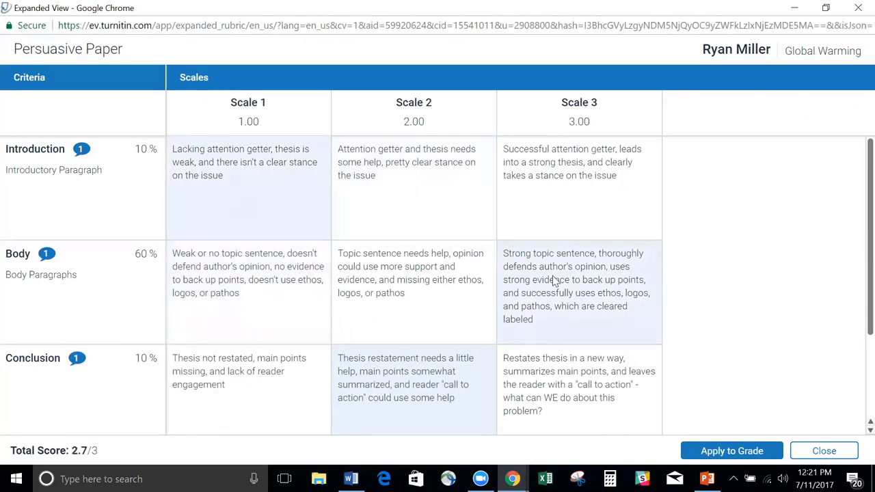
{"action": "left_click", "coordinate": [574, 371]}
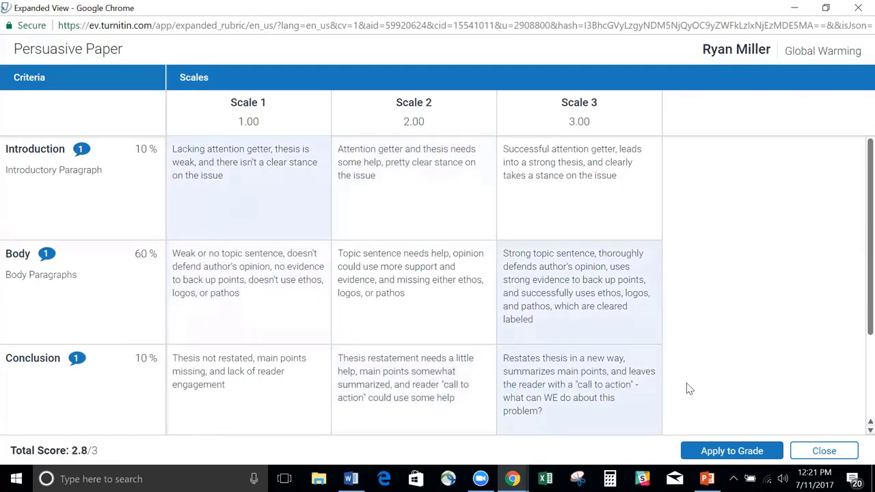
{"action": "left_click", "coordinate": [730, 453]}
{"action": "left_click", "coordinate": [803, 451]}
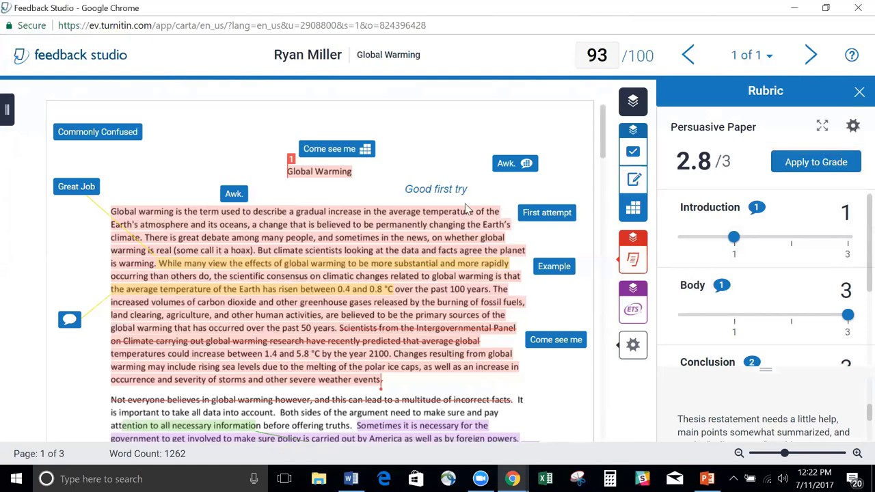
Open the rubric manager, look over the Persuasive Paper rubric, and display the Test Grading Form.
{"action": "left_click", "coordinate": [853, 128]}
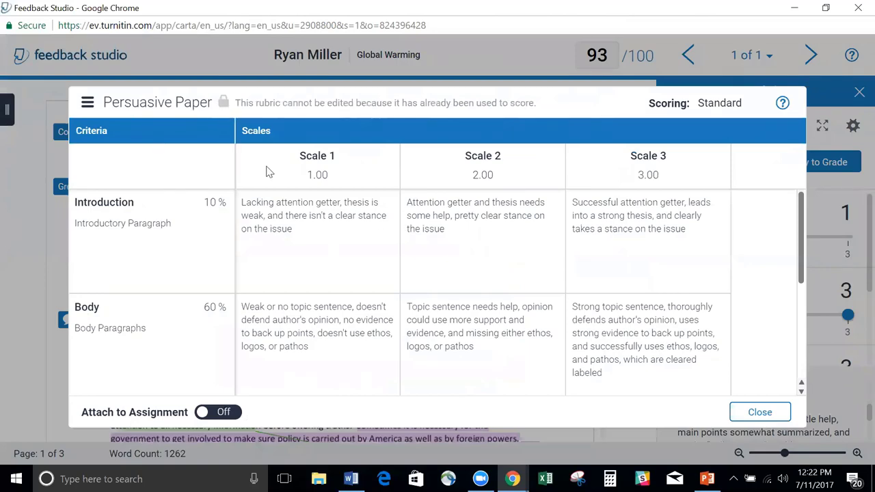
{"action": "left_click_drag", "start_coordinate": [801, 237], "coordinate": [798, 197]}
{"action": "left_click", "coordinate": [86, 104]}
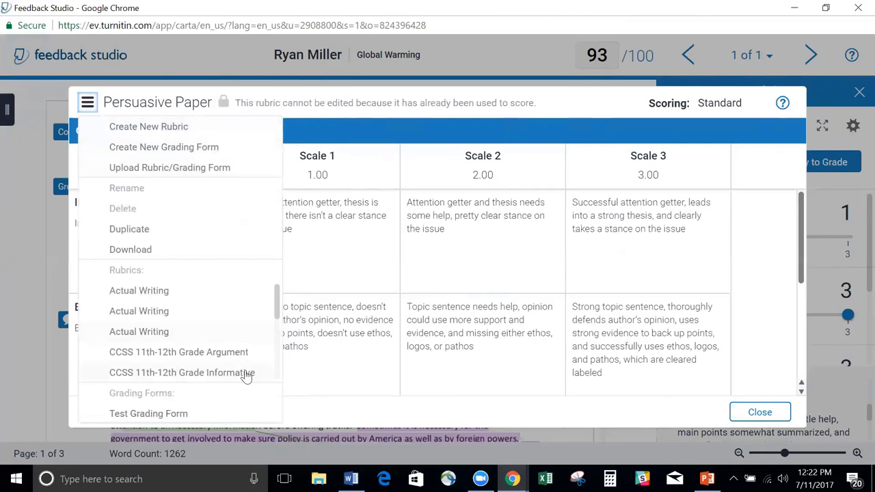
{"action": "left_click", "coordinate": [149, 414]}
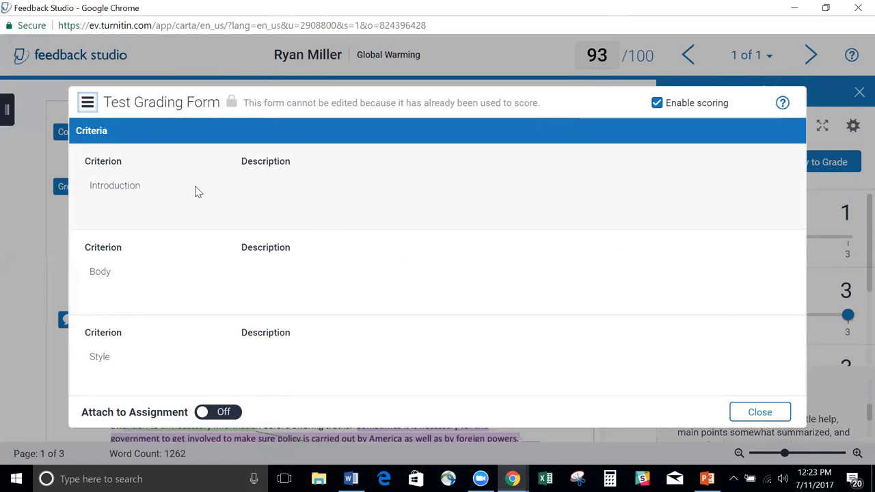
Switch the rubric manager from the grading form back to the Persuasive Paper rubric.
{"action": "left_click", "coordinate": [88, 104]}
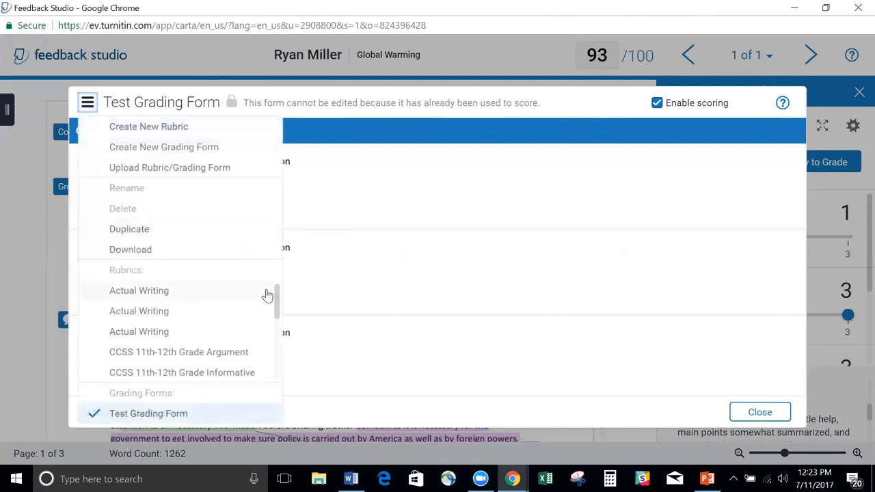
{"action": "left_click_drag", "start_coordinate": [277, 301], "coordinate": [283, 347]}
{"action": "left_click", "coordinate": [189, 368]}
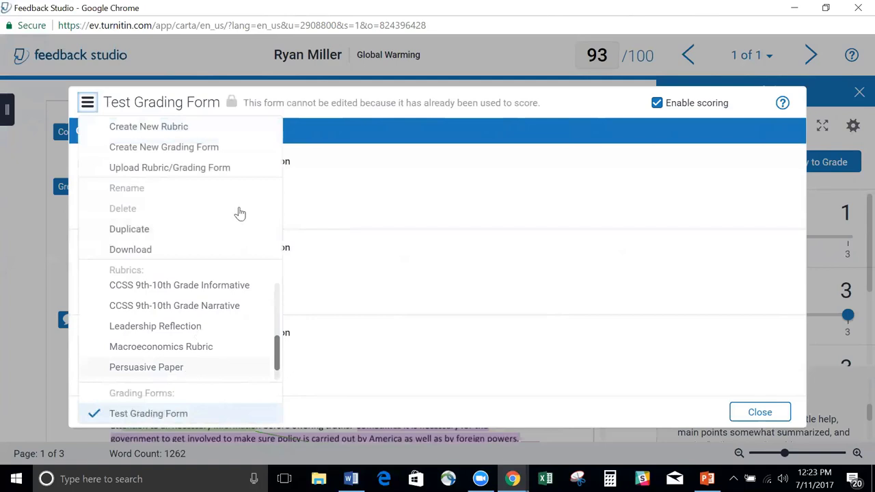
Open the rubric/grading form upload page and download the example rubric in .xls format.
{"action": "left_click", "coordinate": [89, 104]}
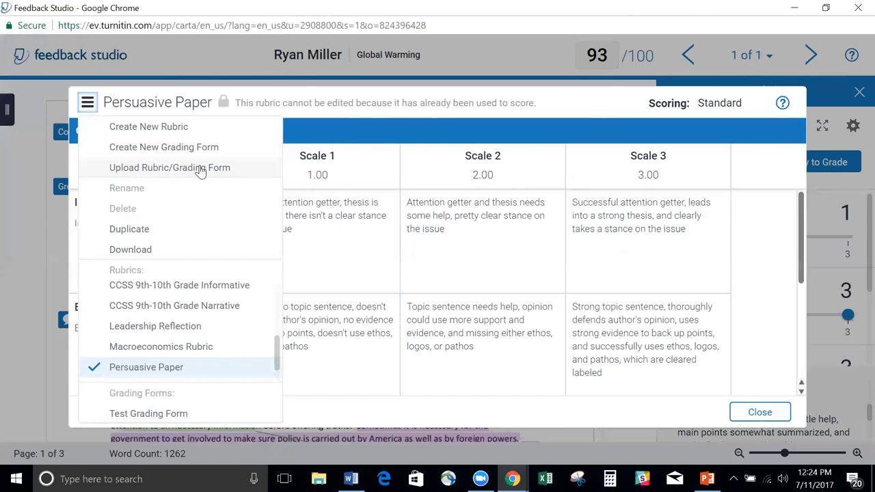
{"action": "left_click", "coordinate": [178, 171]}
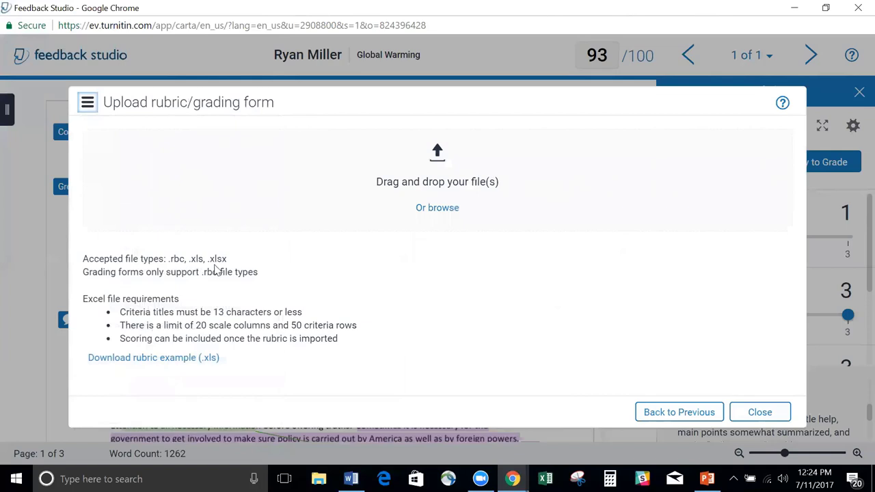
{"action": "left_click", "coordinate": [171, 362]}
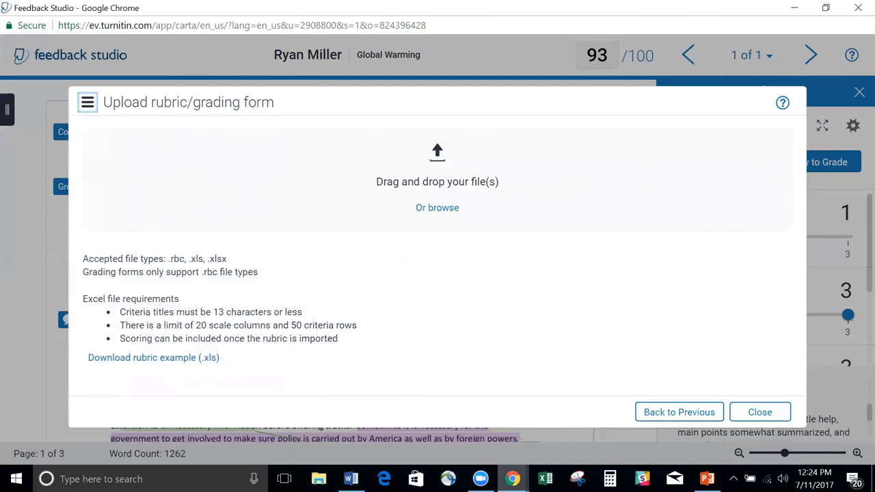
Switch to the Chrome window showing example_rubric_en_us.xls, examine its criteria and scale layout, and return to the Feedback Studio window.
{"action": "left_click", "coordinate": [511, 478]}
{"action": "left_click", "coordinate": [465, 437]}
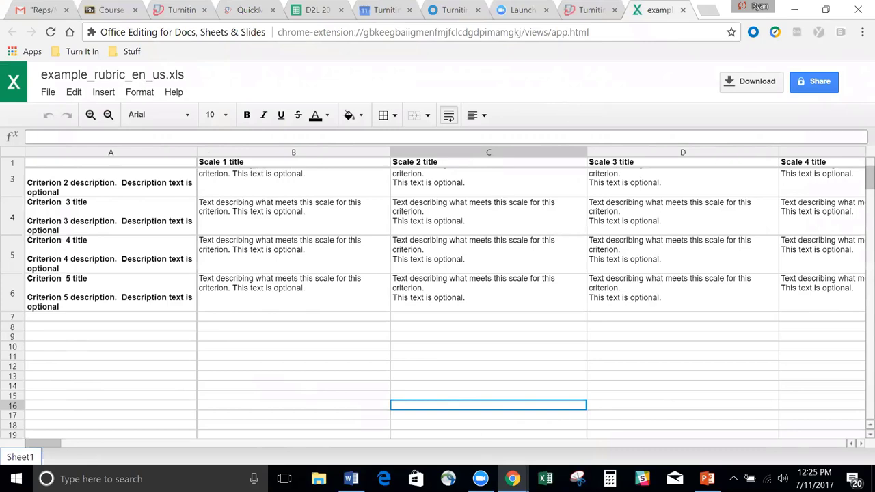
{"action": "mouse_move", "coordinate": [513, 478]}
{"action": "left_click", "coordinate": [586, 417]}
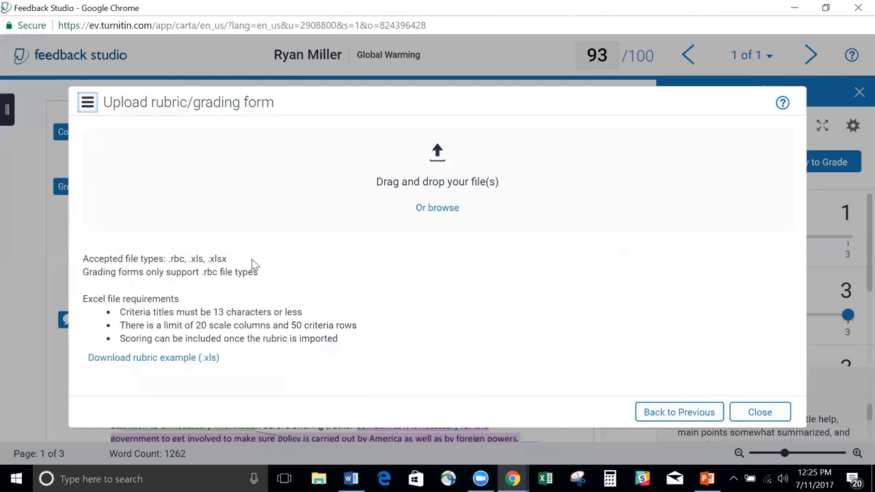